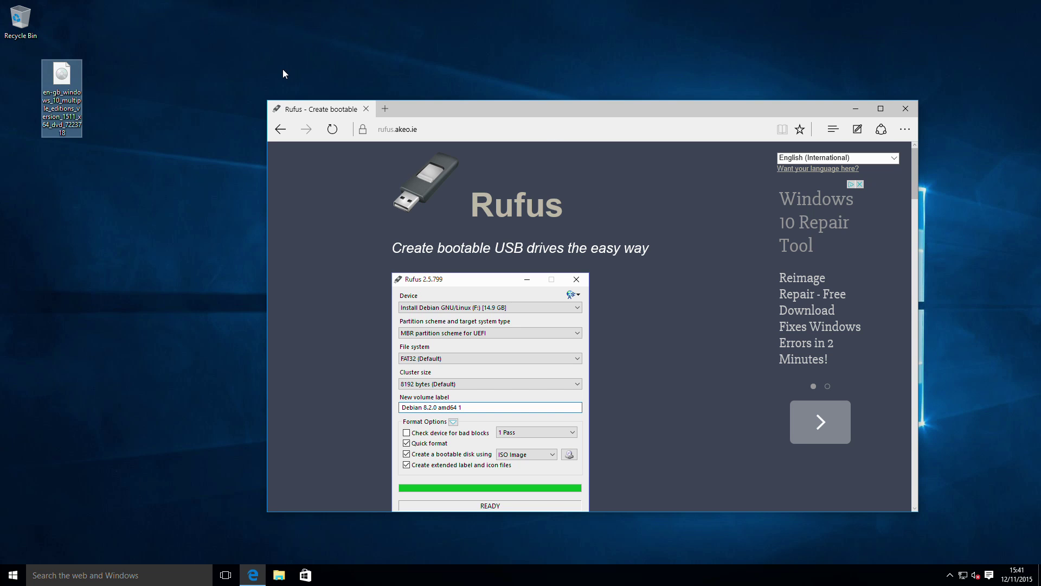
# Step: Drag the Windows 10 ISO icon left so it sits under the Recycle Bin
pyautogui.moveTo(64, 73); pyautogui.dragTo(28, 72)
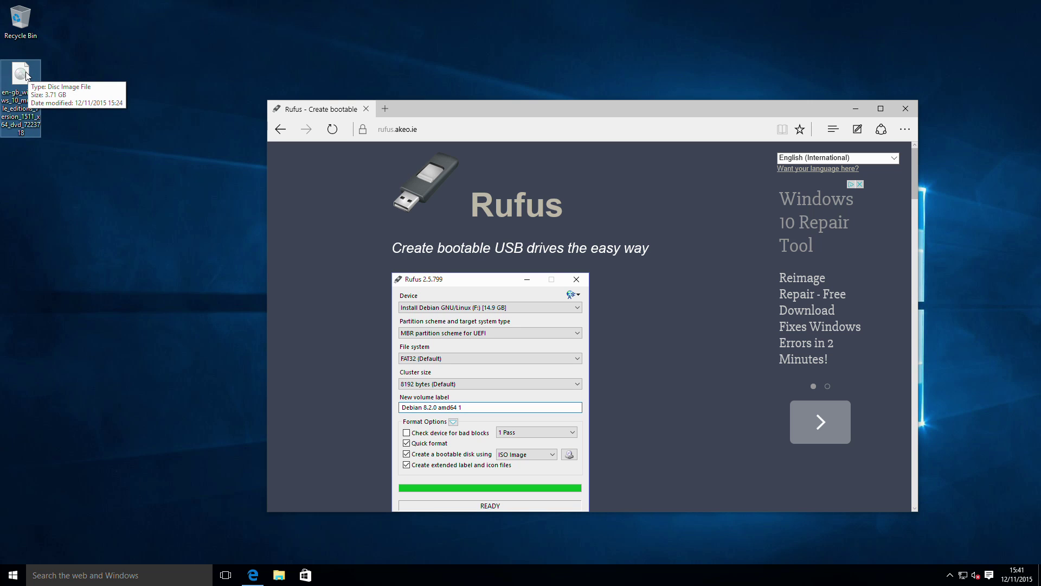
# Step: Download rufus-2.5.exe from the Download section of rufus.akeo.ie, then show the ISO's context menu
pyautogui.click(619, 264)
pyautogui.scroll(-10, 619, 265)
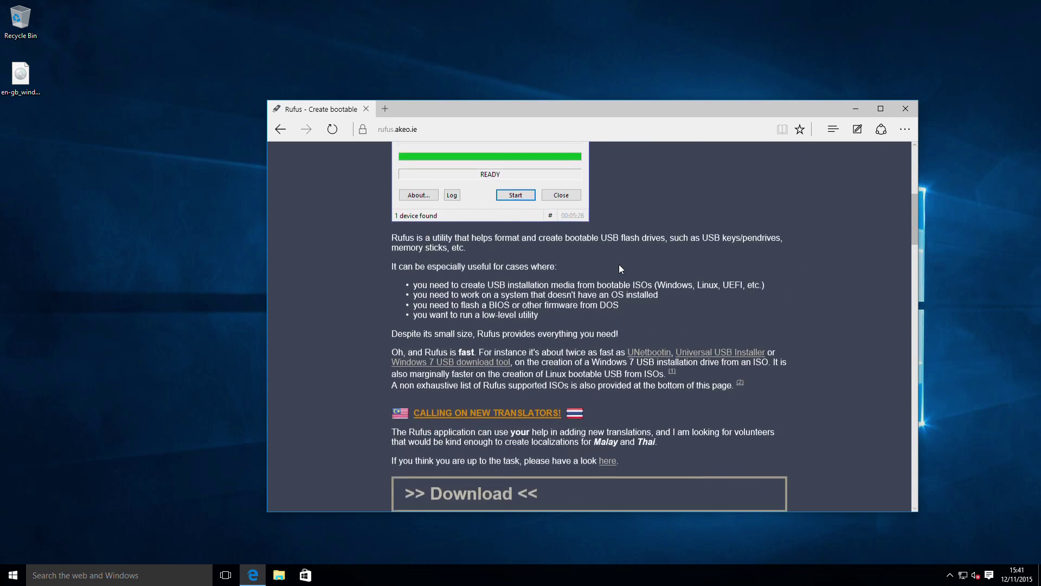
pyautogui.click(442, 271)
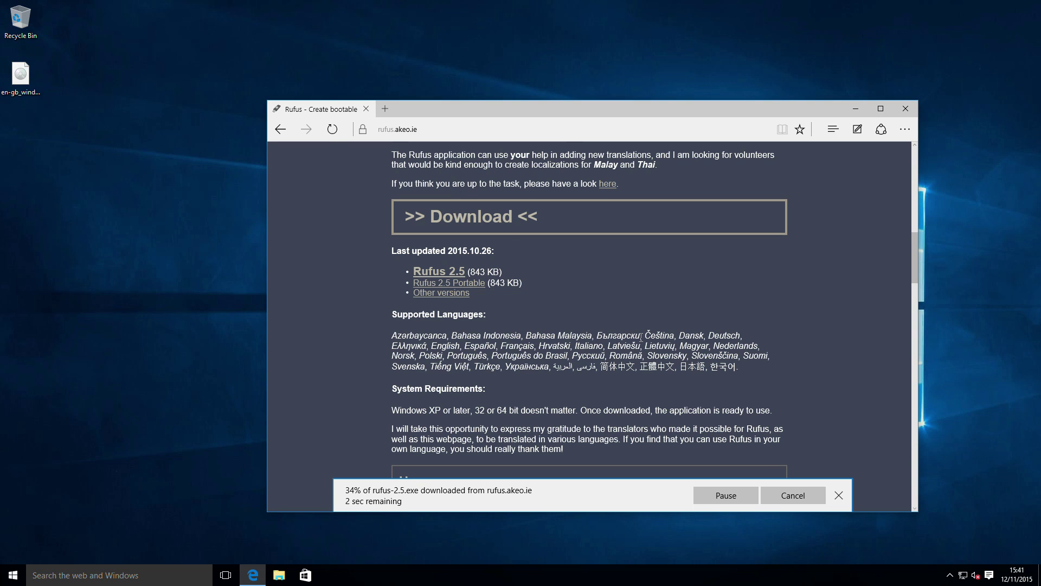
pyautogui.rightClick(25, 82)
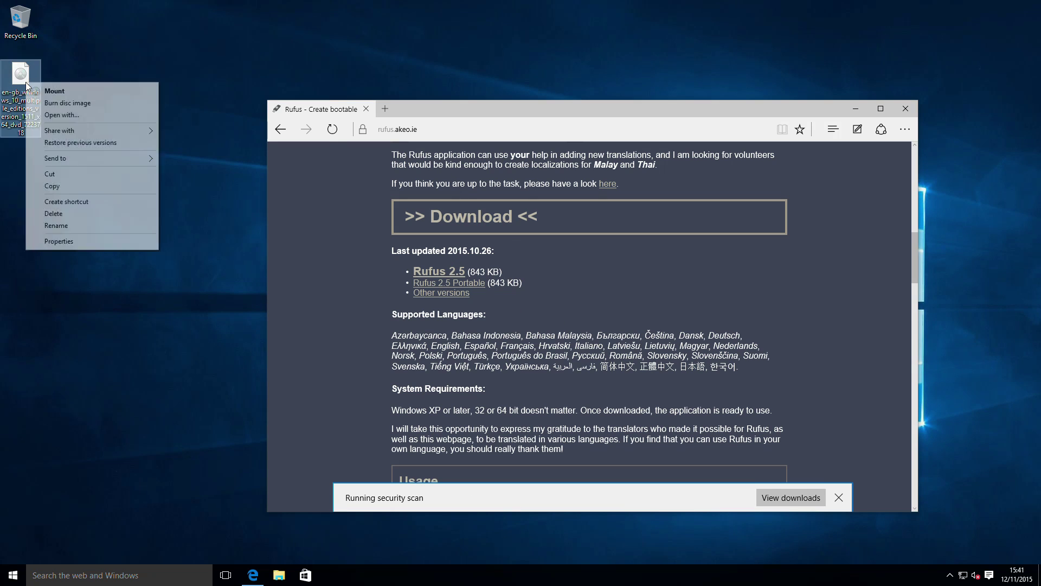
# Step: Mount the Windows 10 ISO as DVD Drive (E:) and browse its sources folder, including boot.wim
pyautogui.click(63, 90)
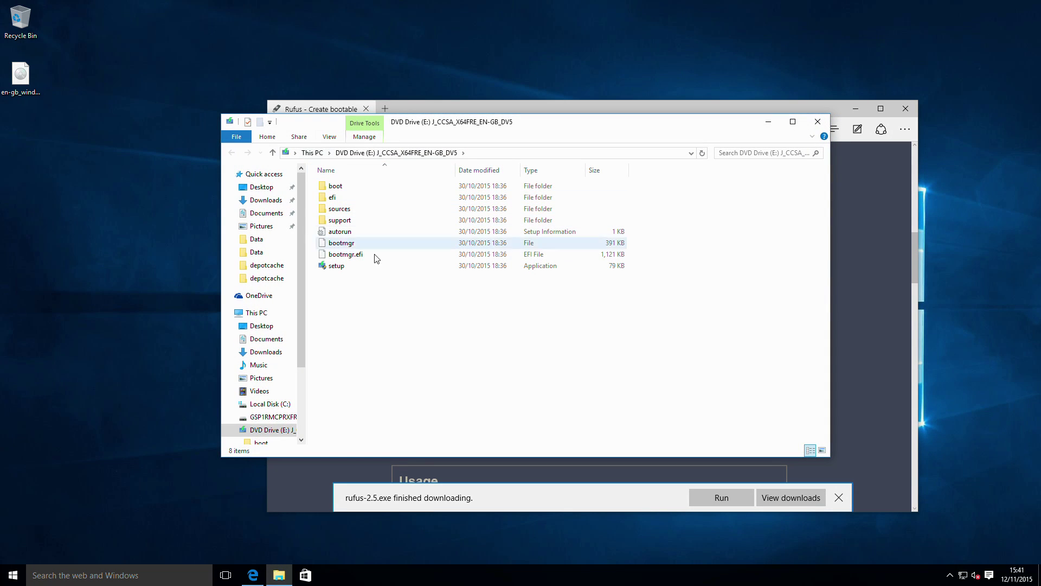
pyautogui.doubleClick(339, 210)
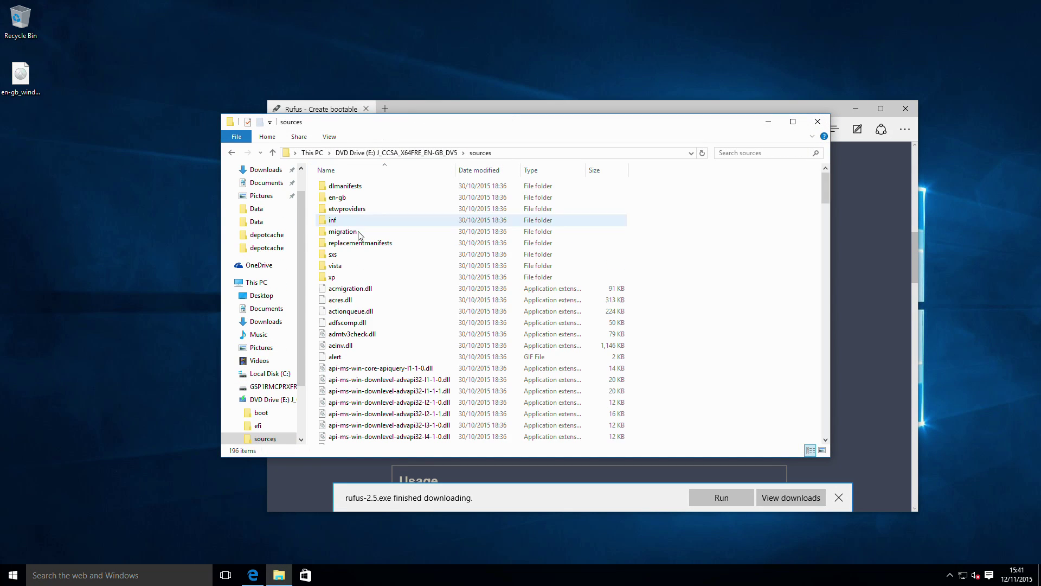
pyautogui.scroll(-6, 385, 269)
pyautogui.scroll(-6, 543, 303)
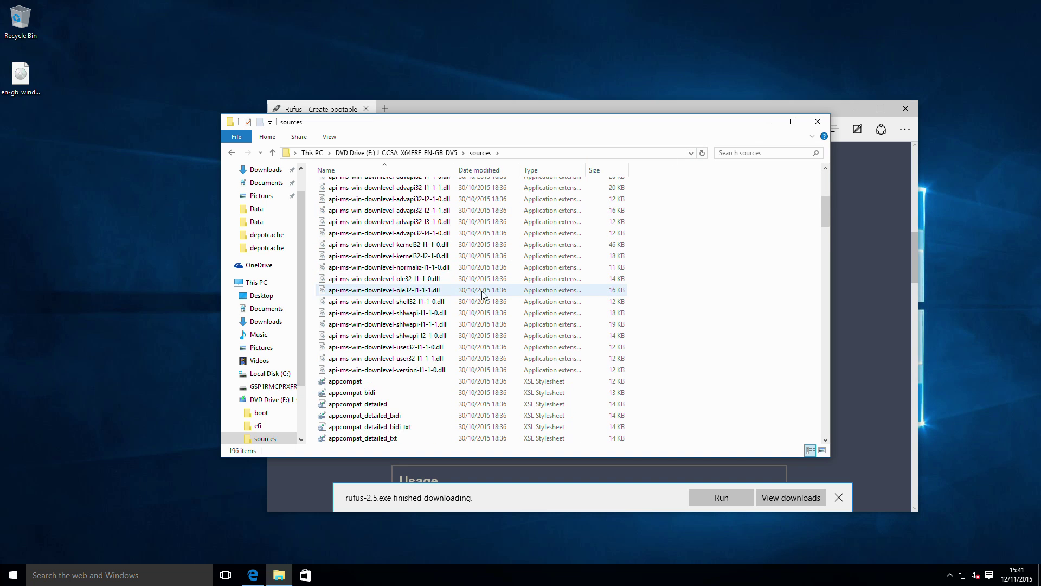
# Step: Close Explorer and launch Rufus 2.5 with admin rights and no update checks, then close Edge
pyautogui.click(818, 121)
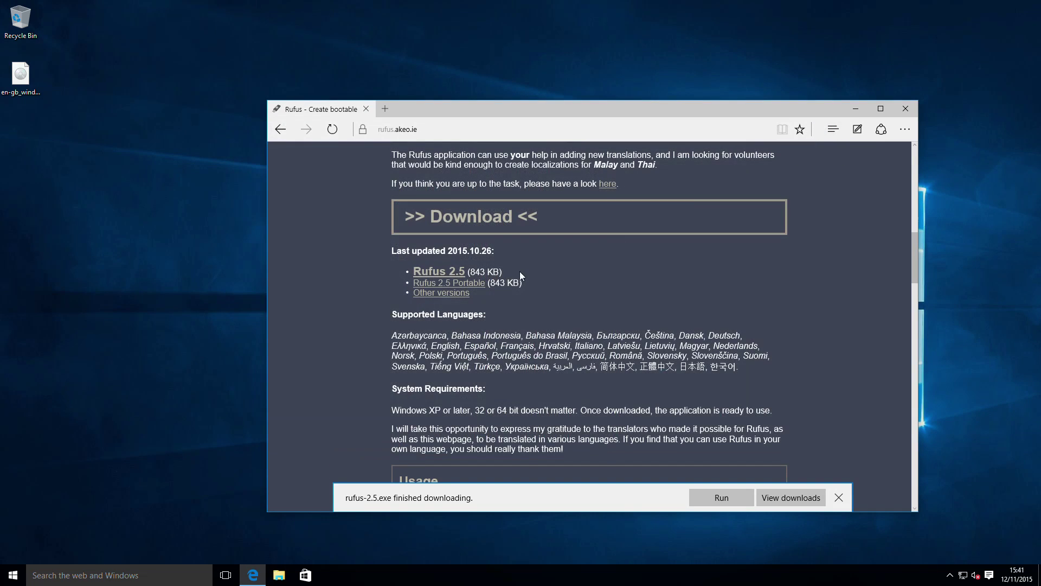
pyautogui.click(717, 496)
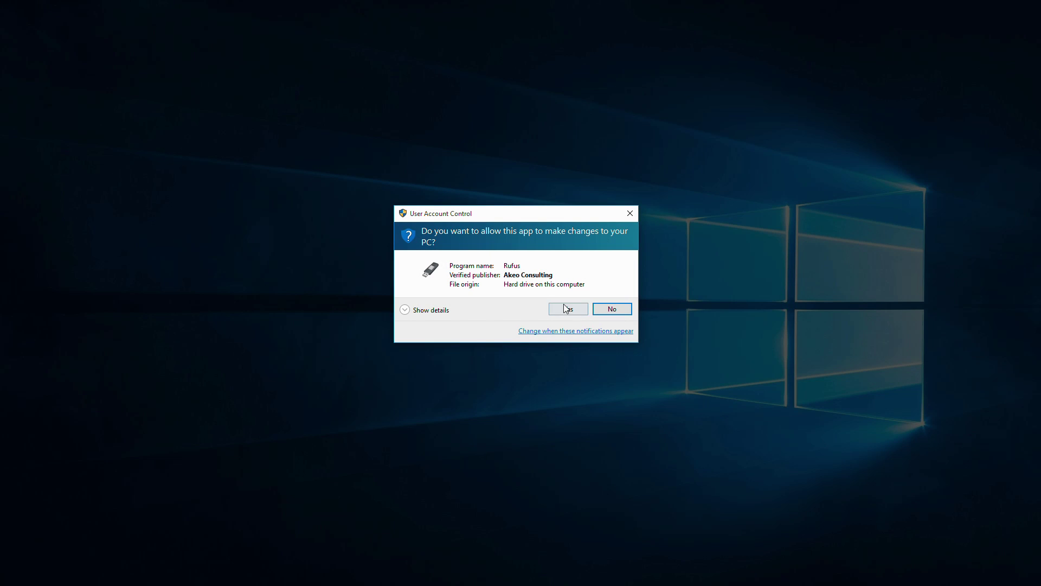
pyautogui.click(567, 309)
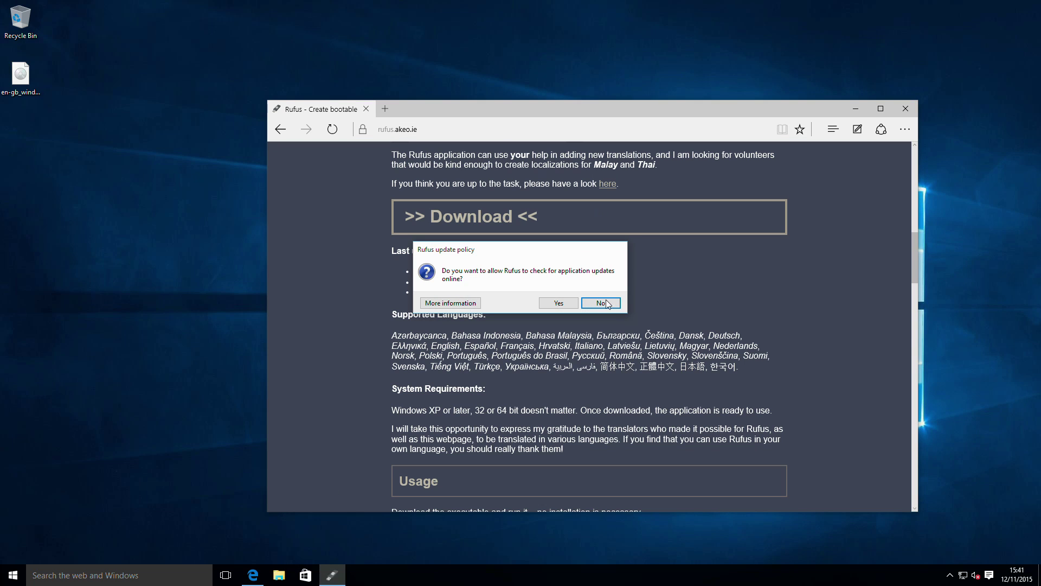
pyautogui.click(601, 302)
pyautogui.click(911, 110)
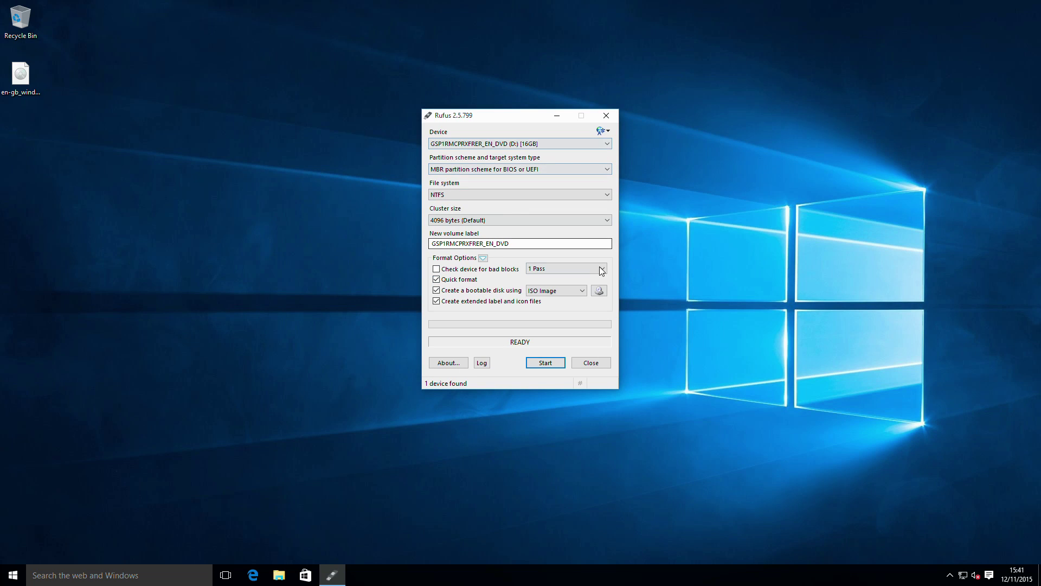
# Step: Load the Windows 10 ISO from the Desktop as Rufus's bootable disk image
pyautogui.click(599, 290)
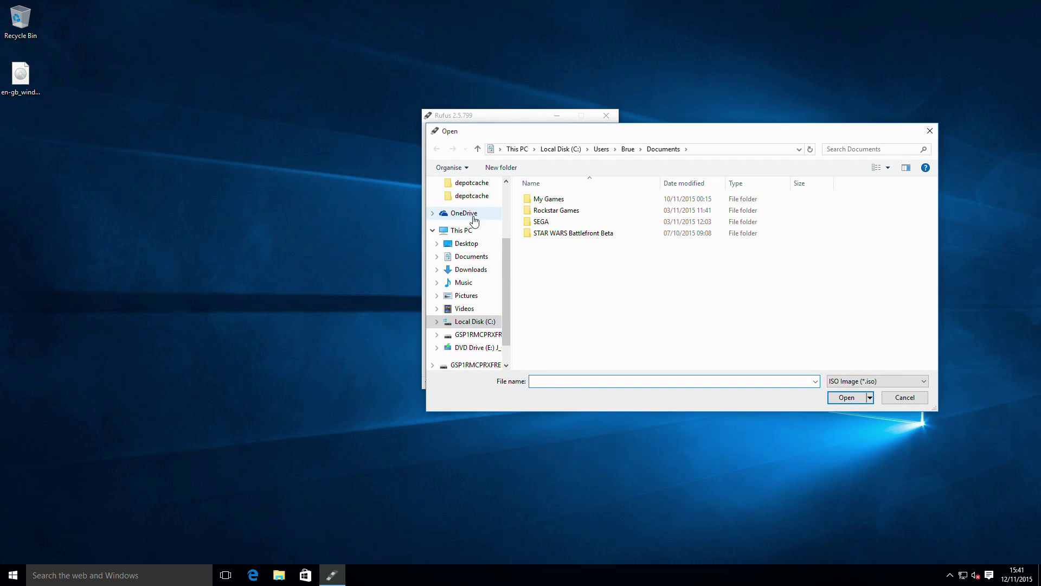
pyautogui.click(465, 243)
pyautogui.click(584, 201)
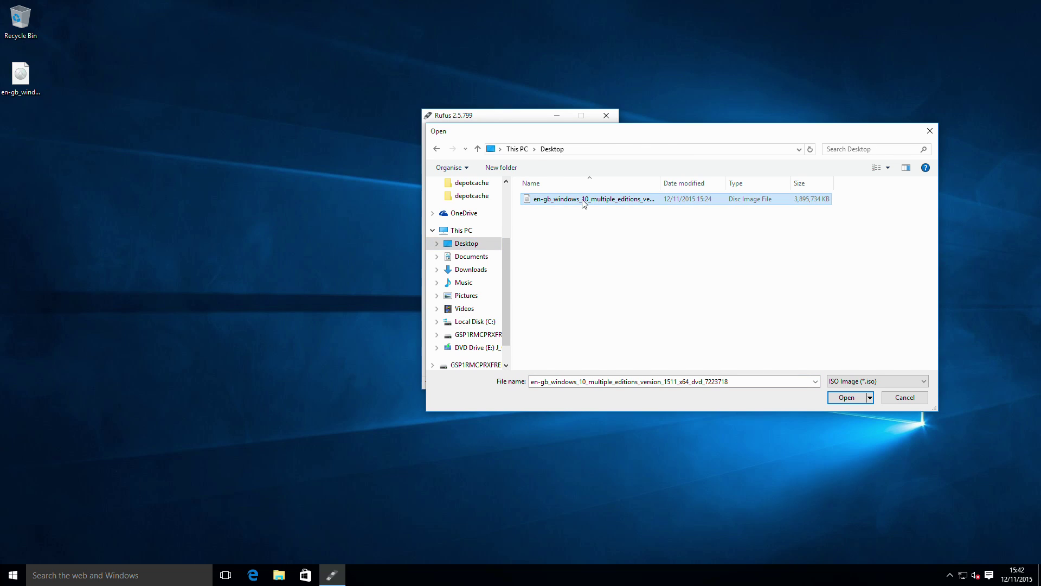
pyautogui.doubleClick(584, 201)
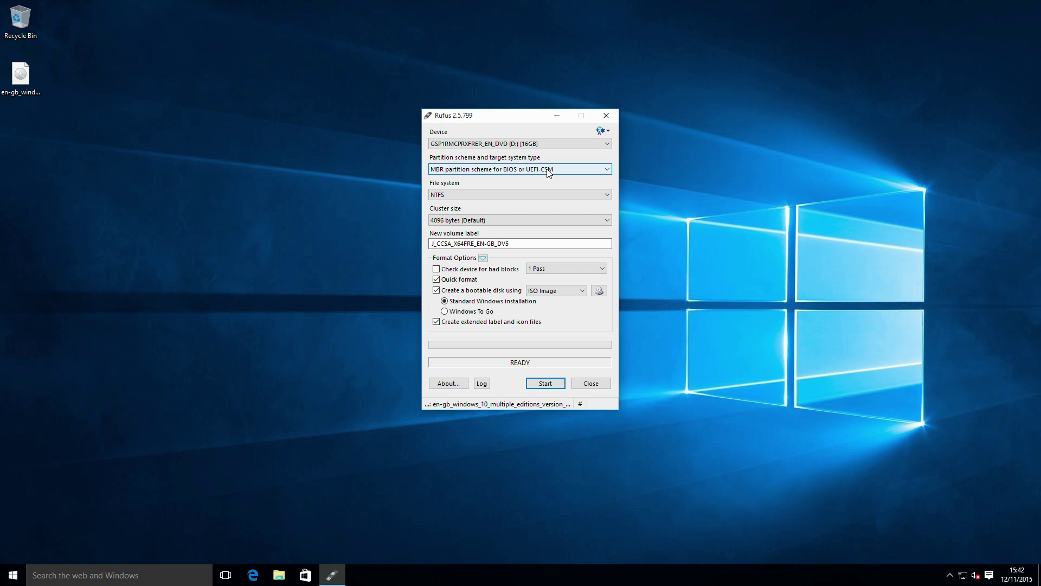
# Step: Choose GPT partition scheme for UEFI and start writing, confirming the USB drive gets erased
pyautogui.click(548, 170)
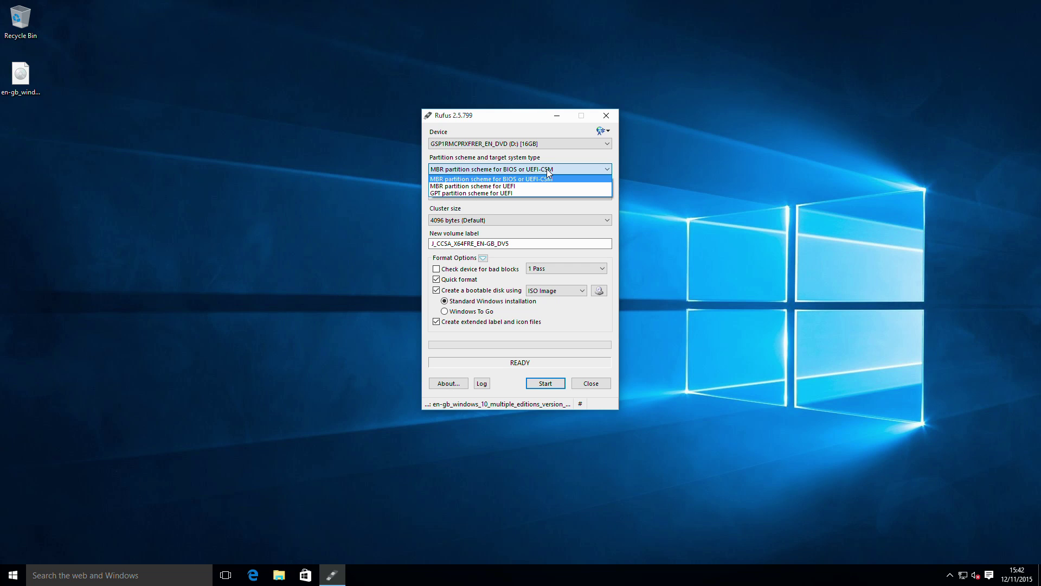
pyautogui.click(494, 193)
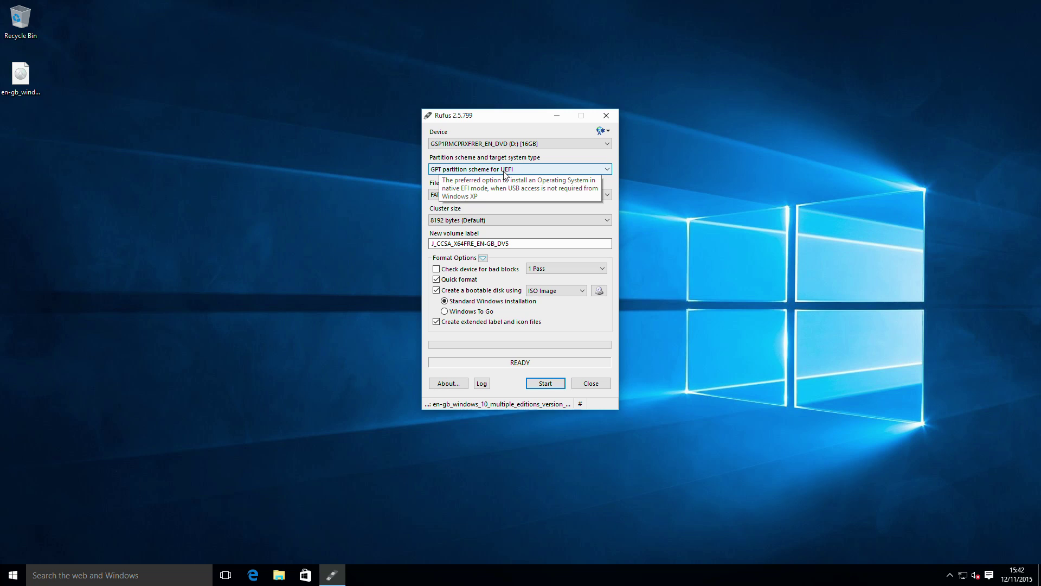
pyautogui.click(546, 384)
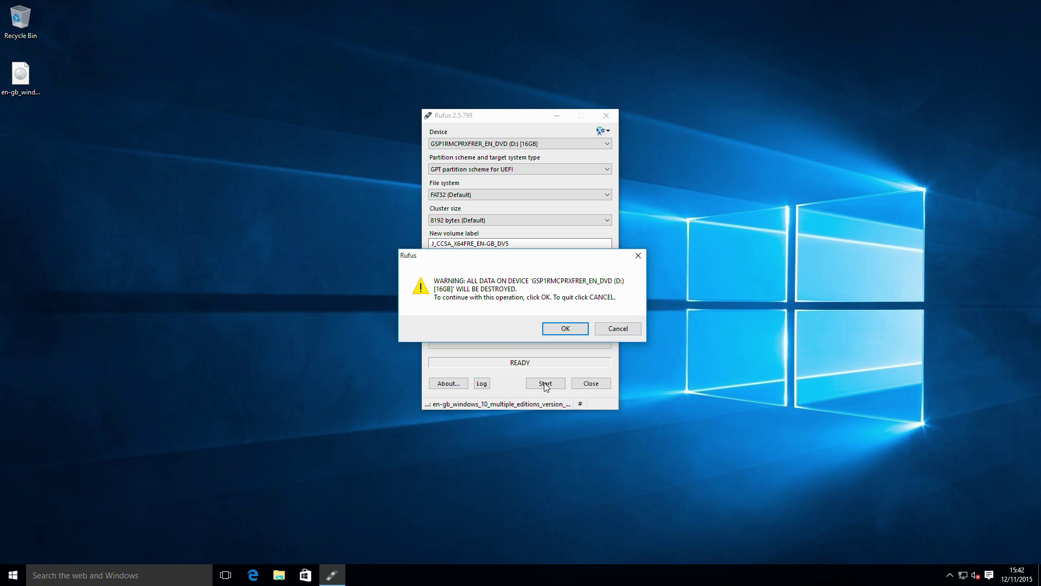
pyautogui.click(565, 328)
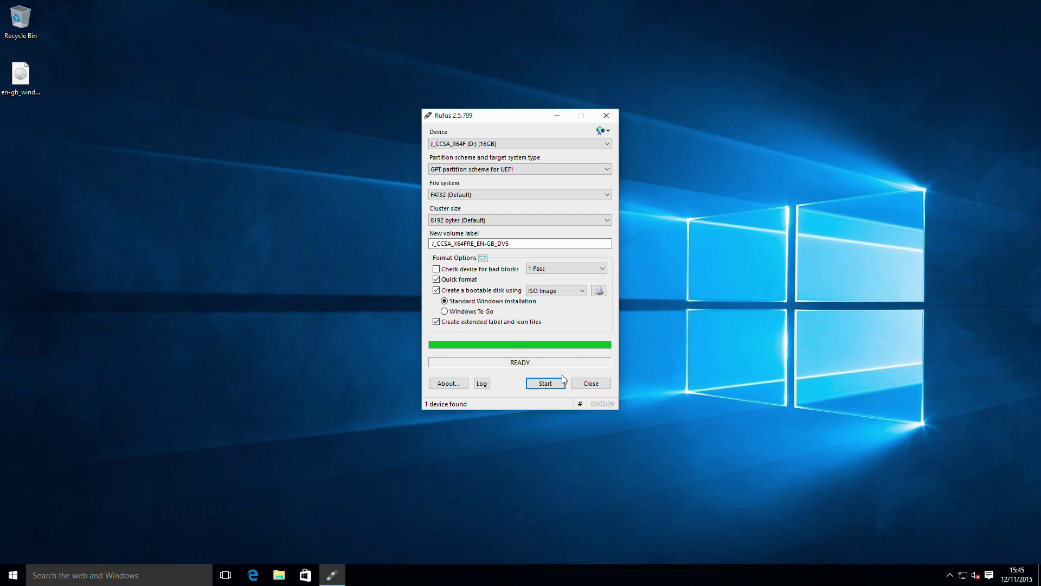
# Step: Run shutdown /r /t 0 from the Run box and restart anyway despite Rufus being open
pyautogui.press('super+r')
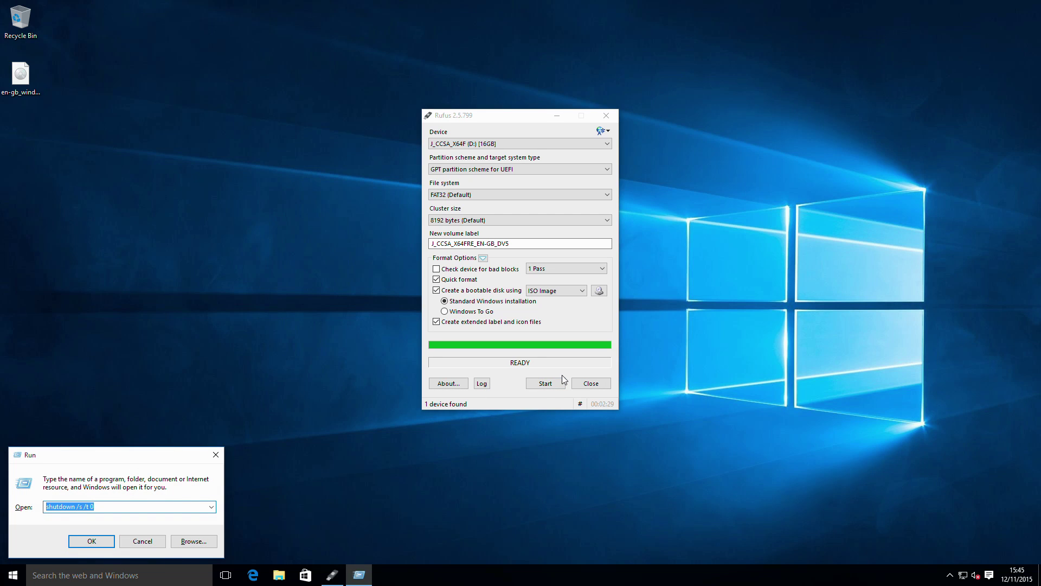
pyautogui.press('Left')
pyautogui.press('BackSpace')
pyautogui.write('r')
pyautogui.press('Return')
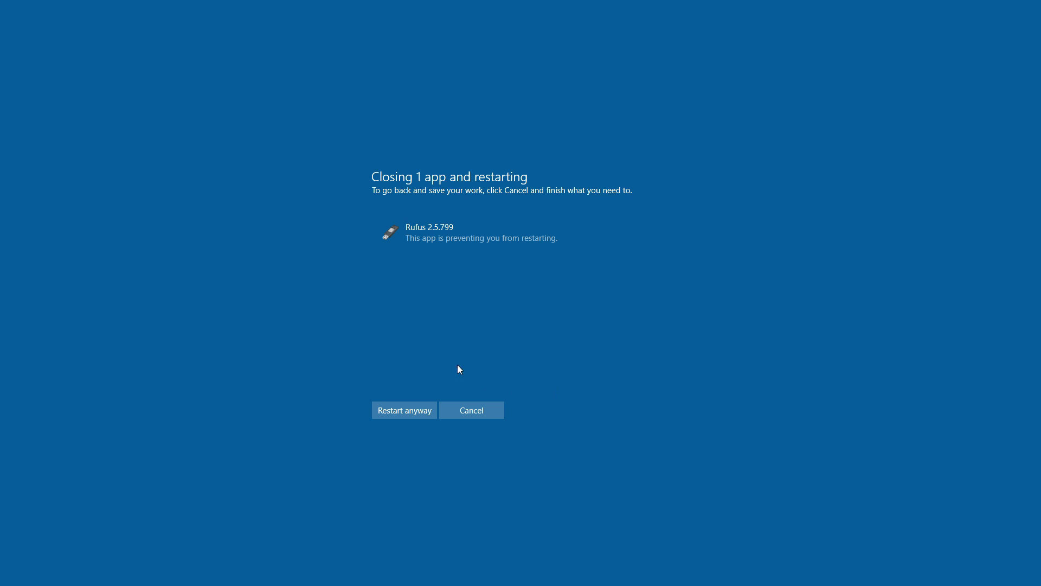
pyautogui.click(405, 407)
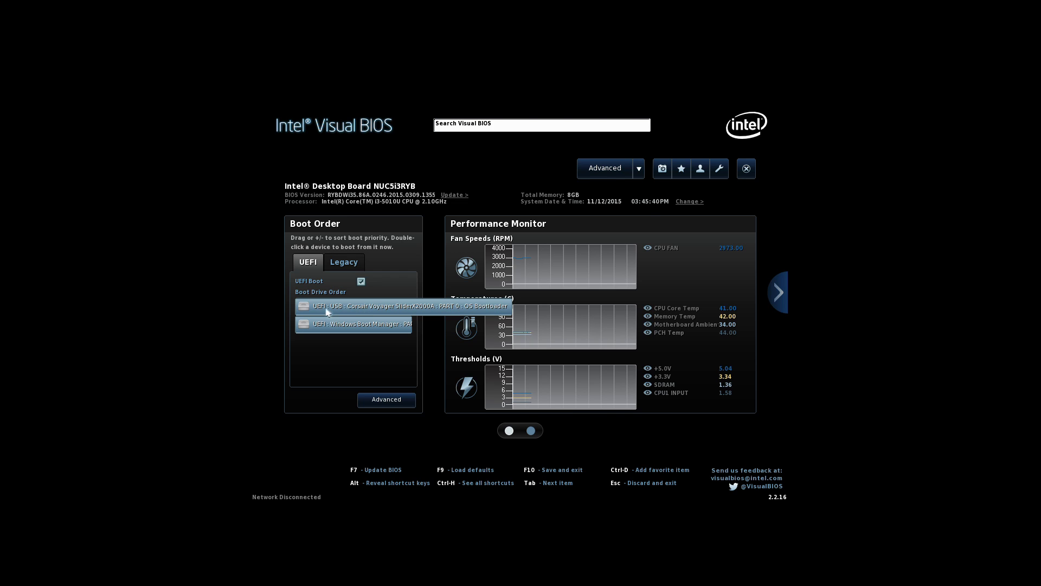
# Step: Boot immediately from the UEFI USB Corsair entry in the Boot Order panel
pyautogui.doubleClick(347, 308)
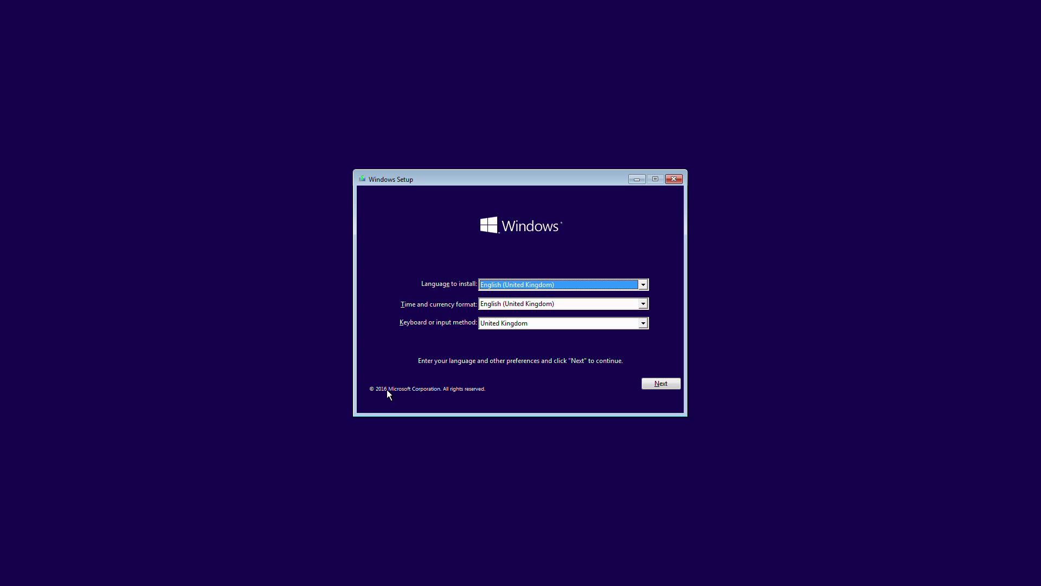
# Step: Keep English (United Kingdom) settings, skip the product key, and select Windows 10 Home (x64)
pyautogui.click(655, 388)
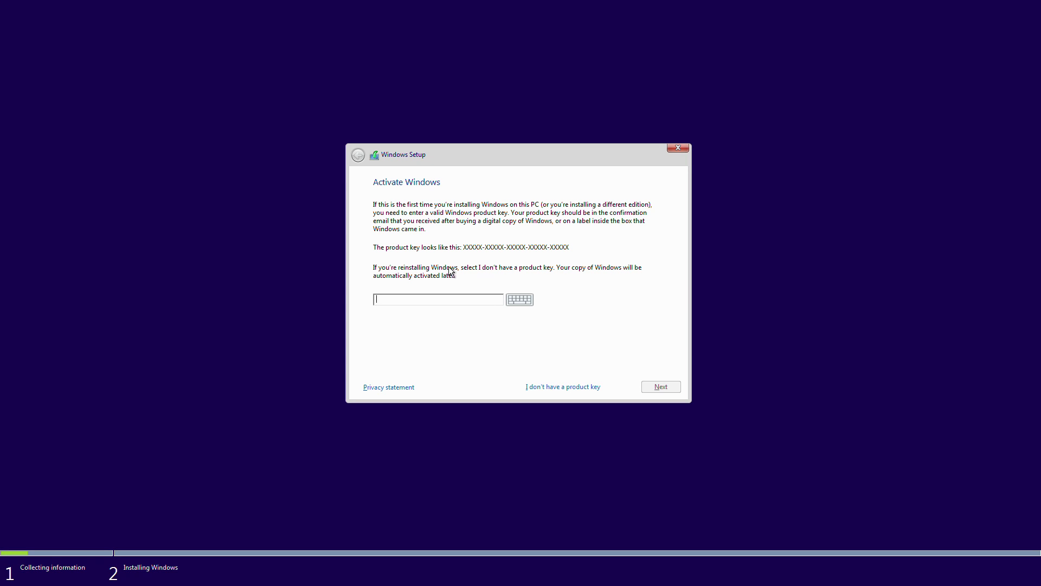
pyautogui.click(418, 300)
pyautogui.click(539, 387)
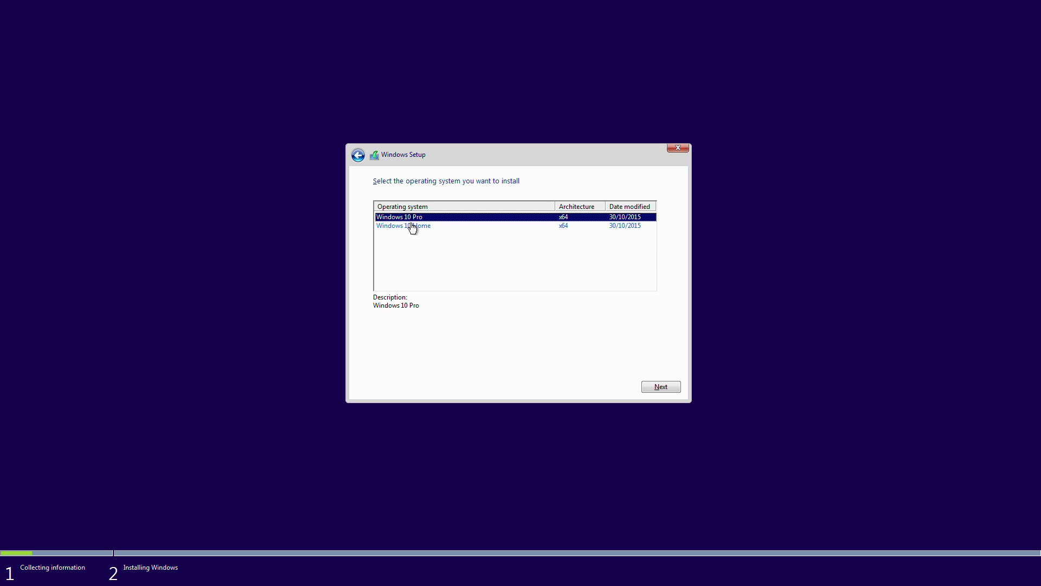
pyautogui.click(412, 230)
pyautogui.click(656, 388)
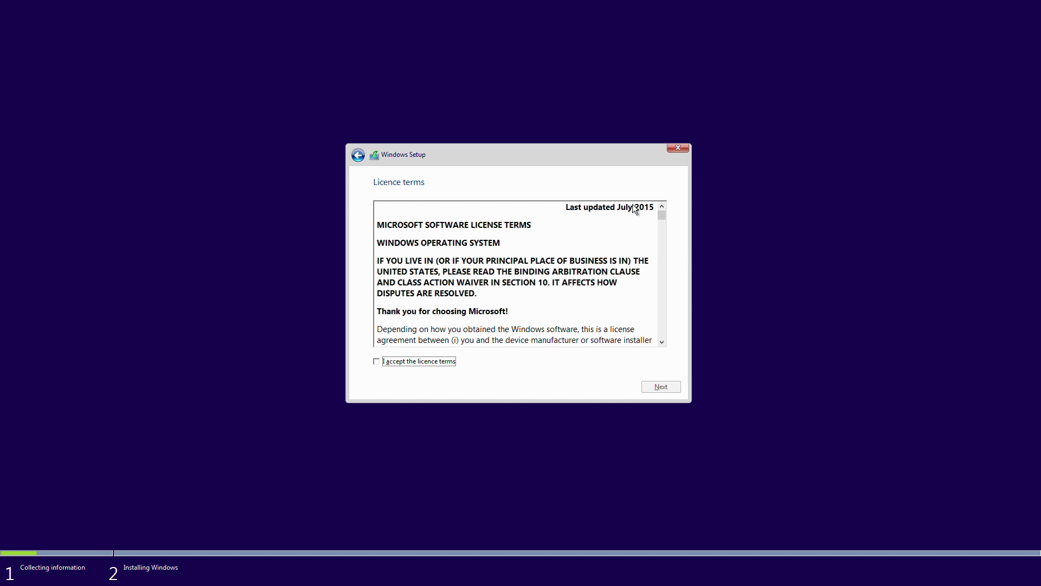
# Step: Accept the licence terms, attempt Upgrade, and close the compatibility report that blocks it
pyautogui.scroll(-6, 522, 279)
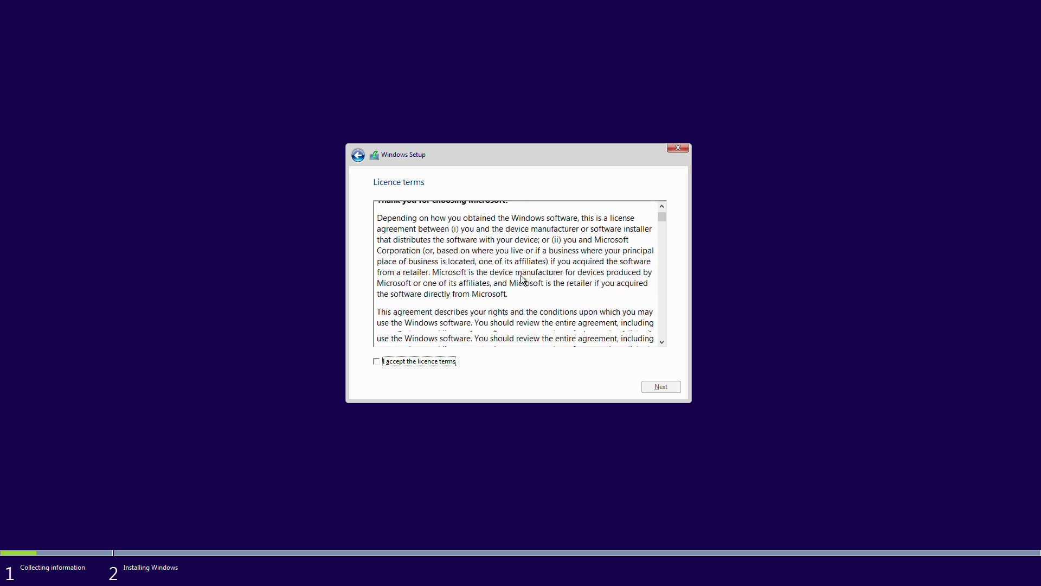
pyautogui.scroll(-4, 522, 279)
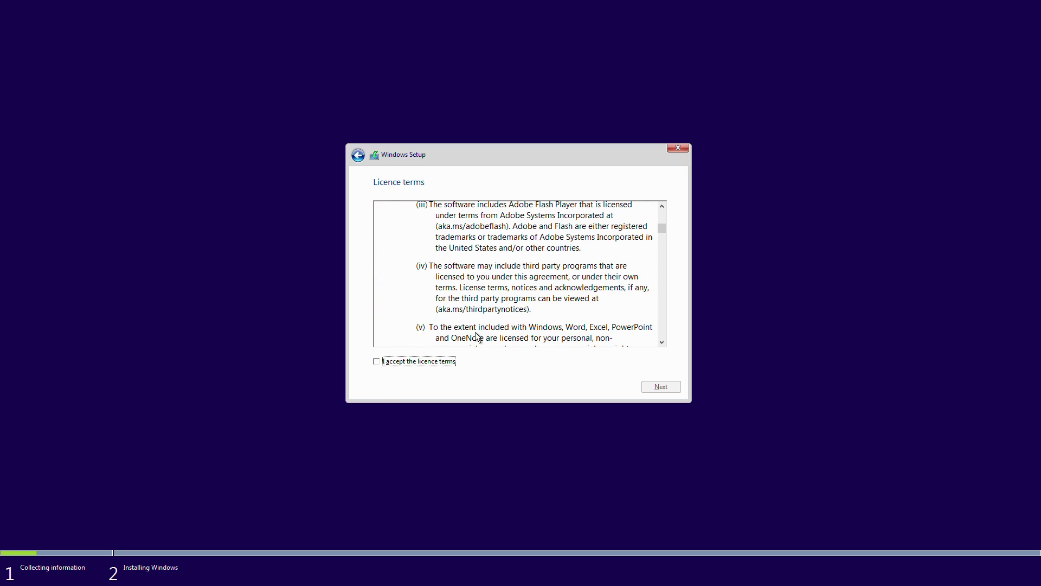
pyautogui.click(415, 364)
pyautogui.click(657, 387)
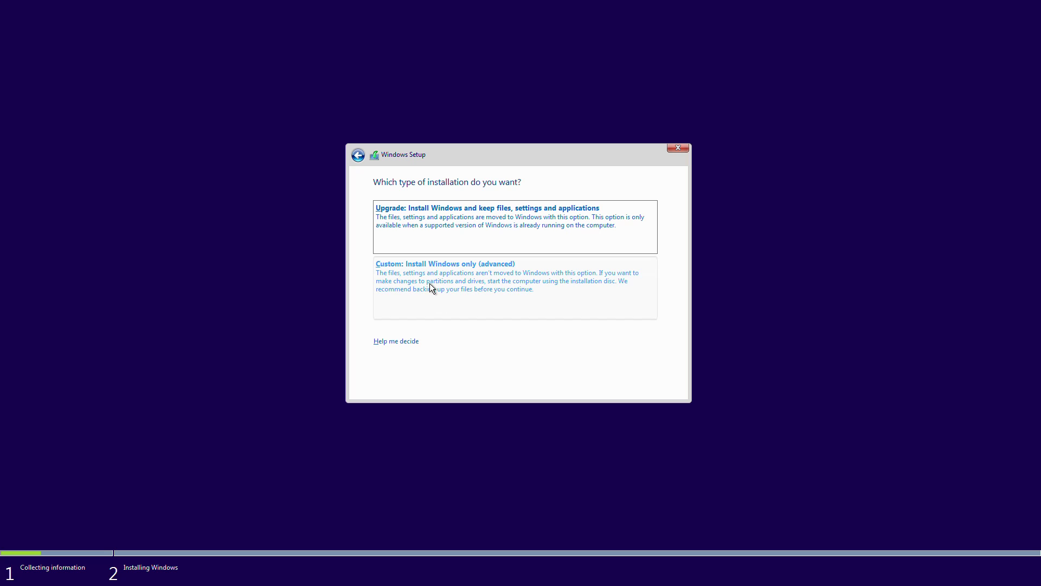
pyautogui.click(448, 226)
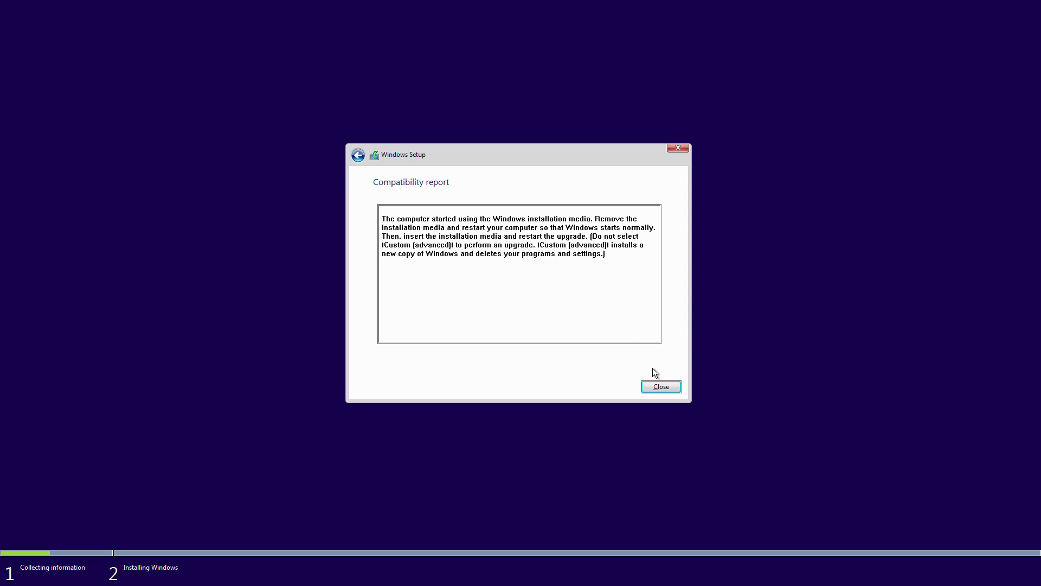
pyautogui.click(363, 154)
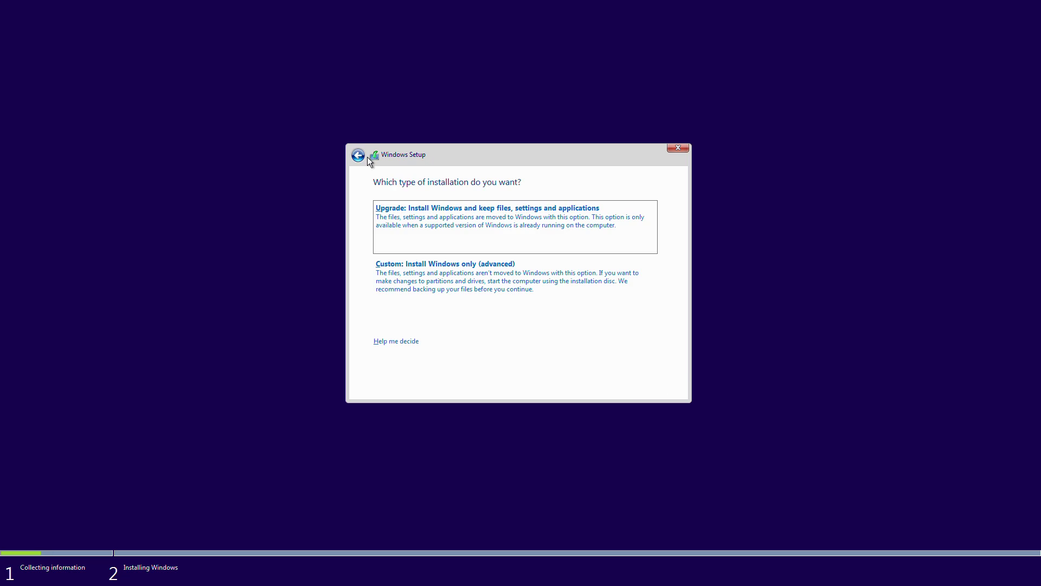
# Step: Choose a custom install and delete the first partitions, including Recovery and Partition 2
pyautogui.click(470, 264)
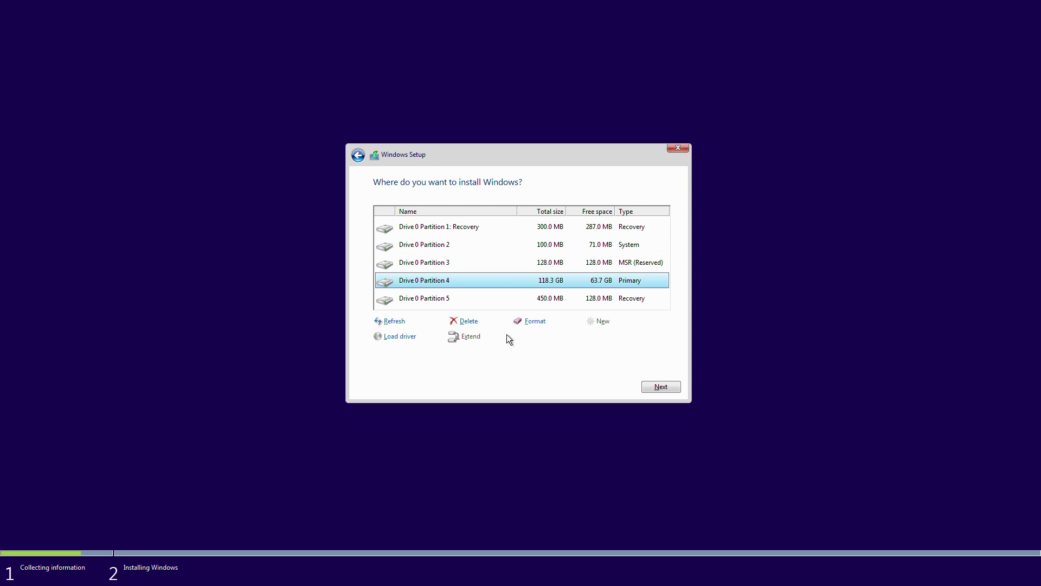
pyautogui.click(467, 321)
pyautogui.click(587, 338)
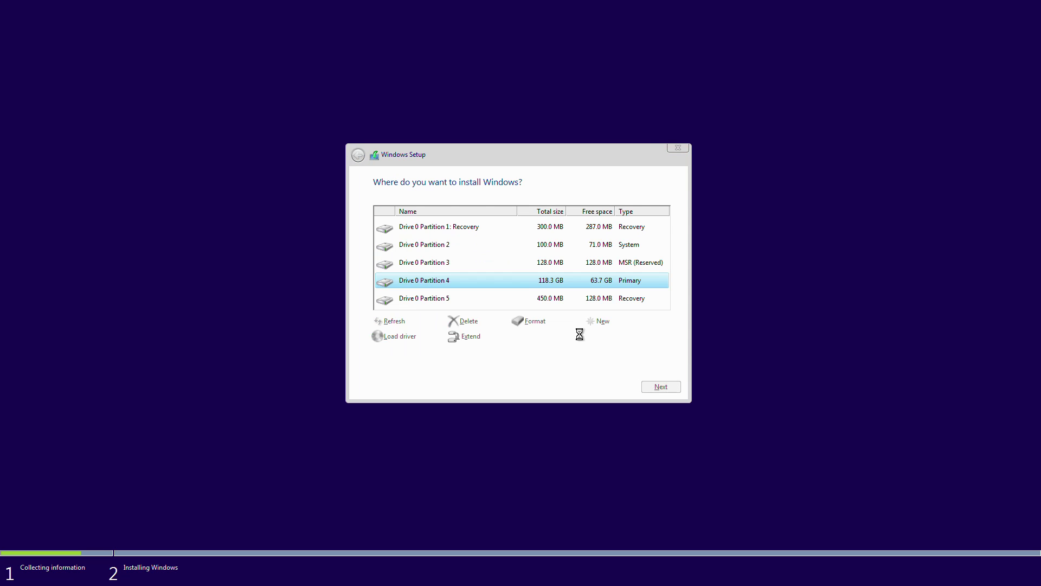
pyautogui.hotkey('alt', 'd')
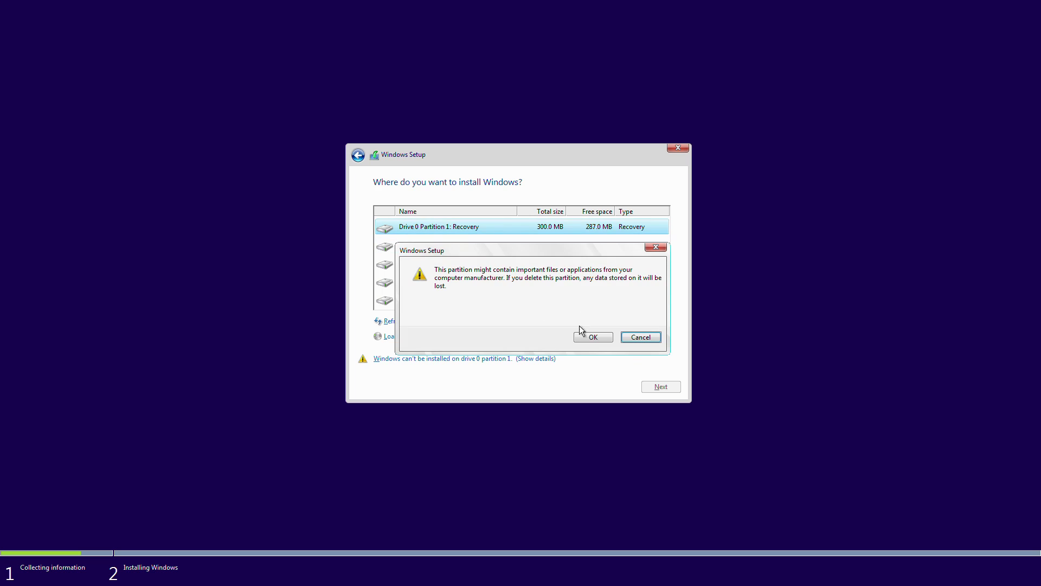
pyautogui.click(581, 336)
pyautogui.click(476, 246)
pyautogui.hotkey('alt', 'd')
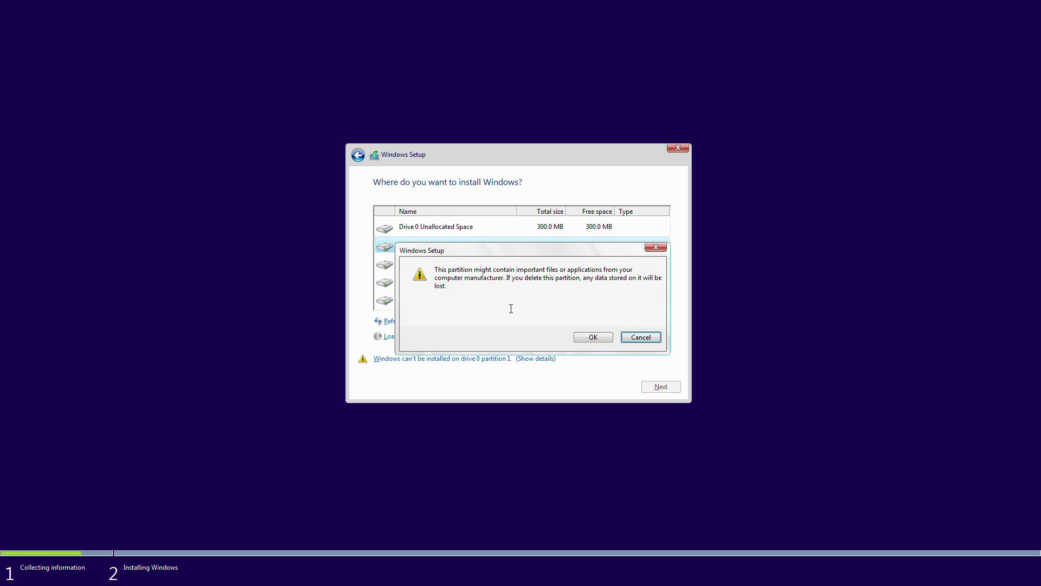
pyautogui.click(580, 337)
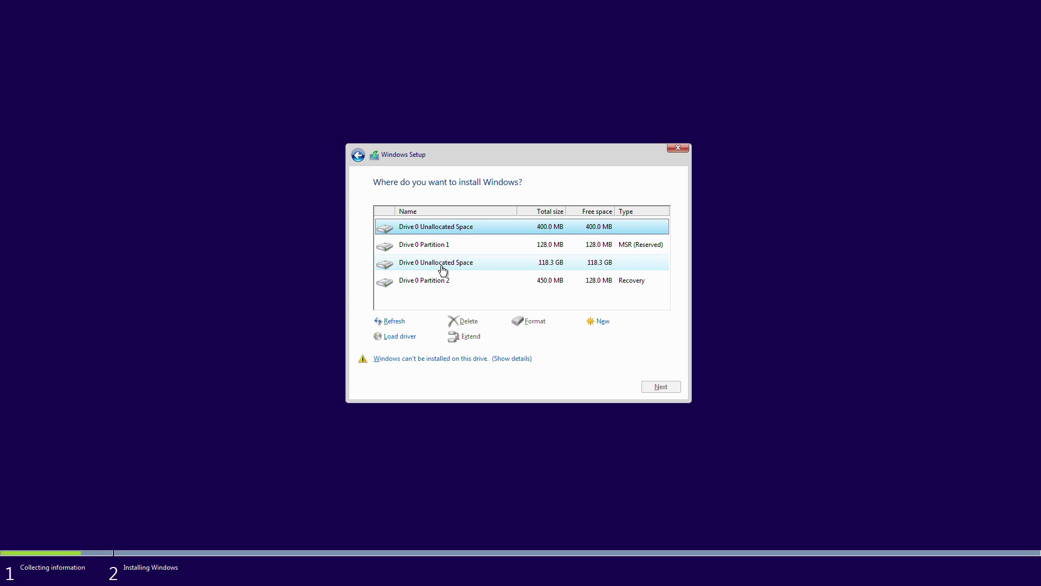
# Step: Delete the remaining Drive 0 partitions and install Windows on the 119.2 GB unallocated space
pyautogui.click(440, 262)
pyautogui.click(440, 246)
pyautogui.hotkey('alt', 'd')
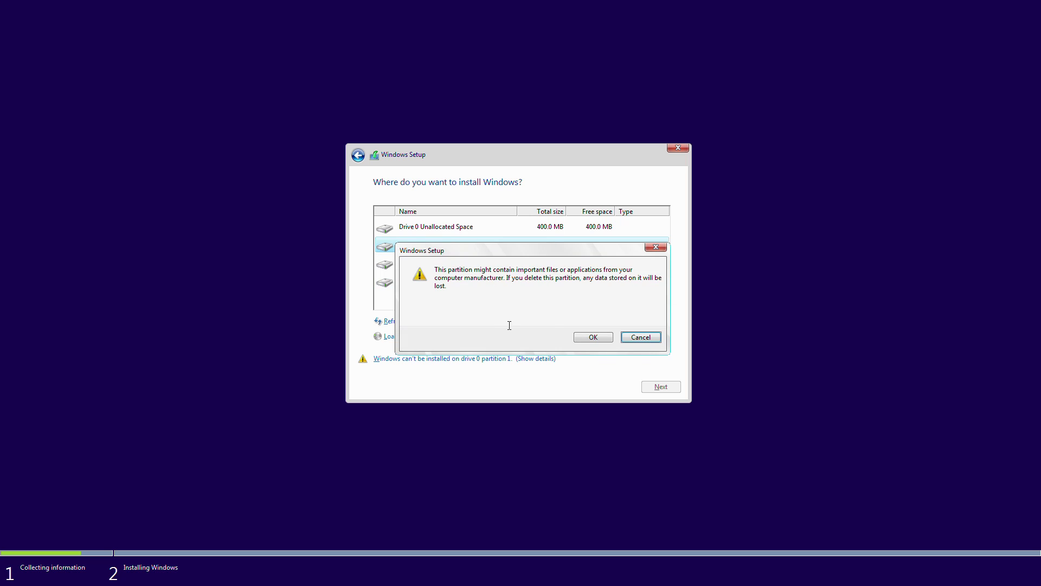
pyautogui.click(591, 337)
pyautogui.click(430, 247)
pyautogui.click(473, 319)
pyautogui.click(585, 336)
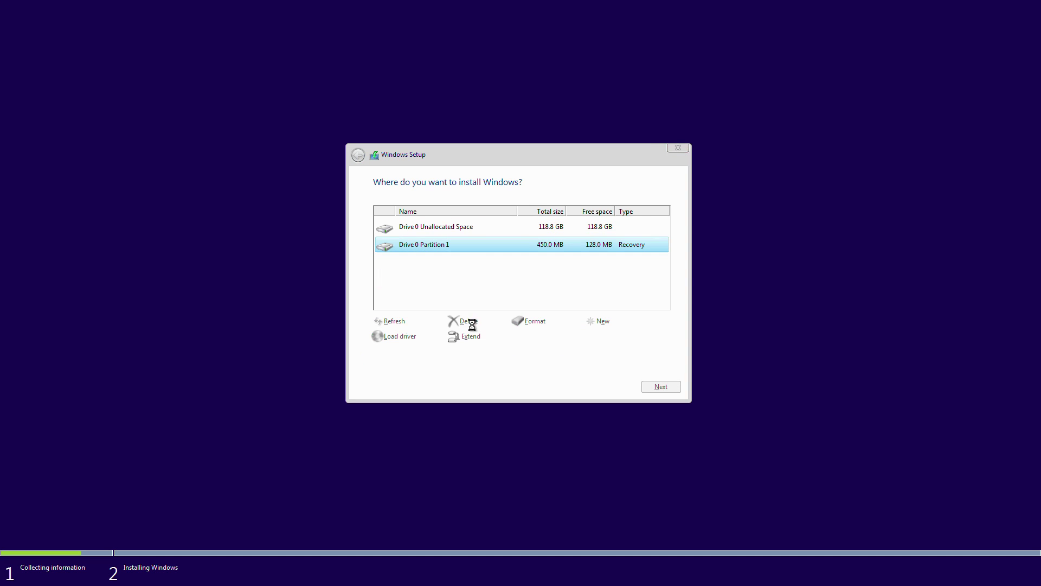
pyautogui.click(663, 386)
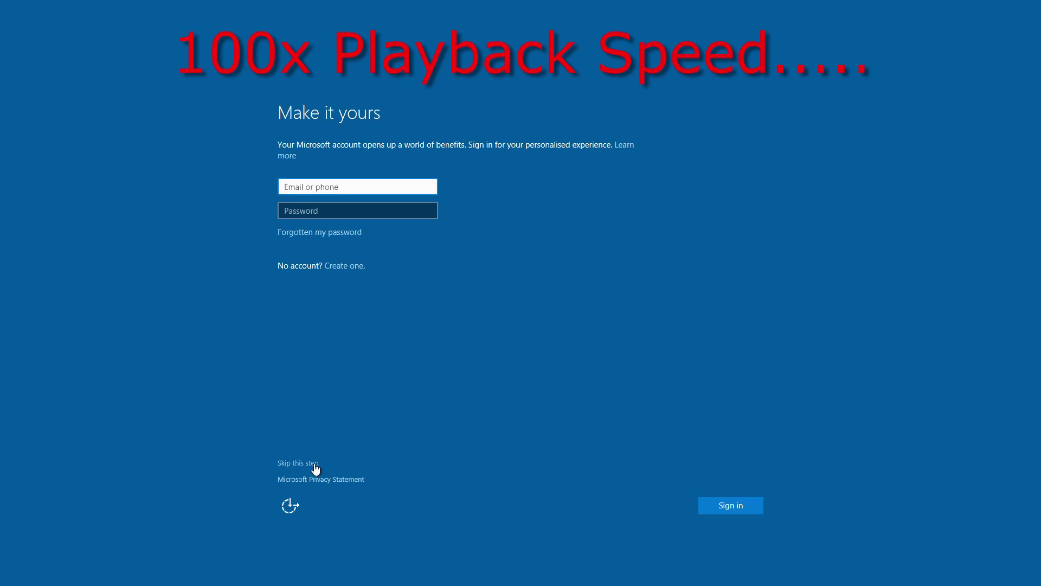
# Step: Skip the Microsoft account sign-in on the Make it yours page and continue to the desktop
pyautogui.click(310, 465)
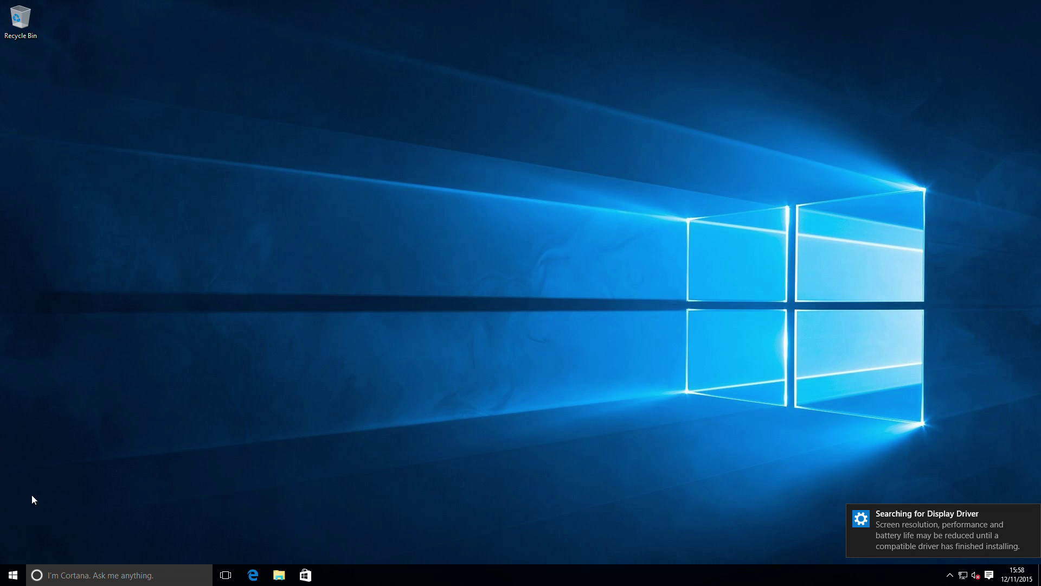
# Step: Show the System About page confirming Windows 10 Home version 1511, build 10586.0, 8 GB RAM
pyautogui.click(13, 575)
pyautogui.click(46, 518)
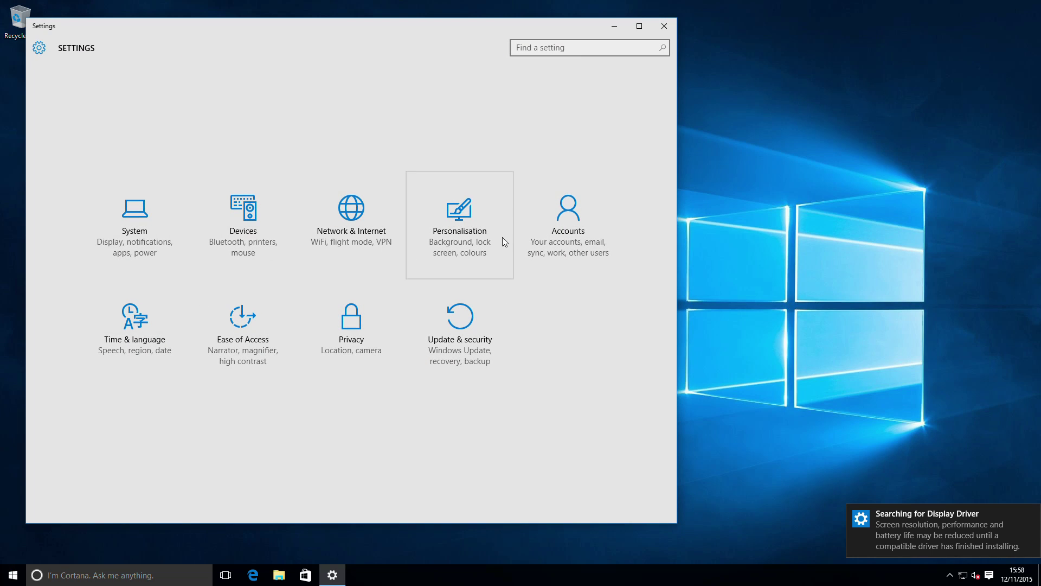
pyautogui.click(168, 210)
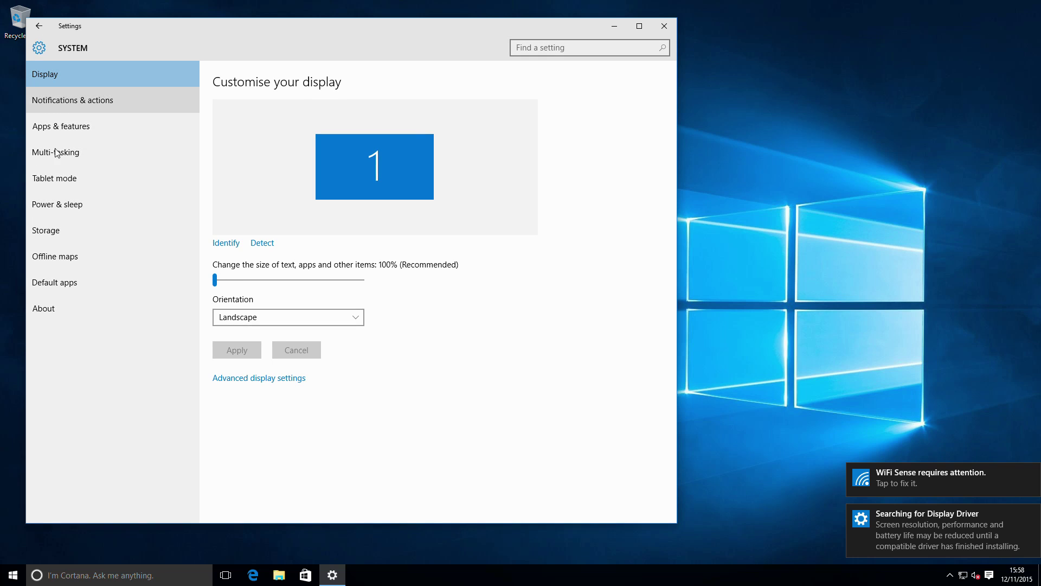
pyautogui.click(61, 301)
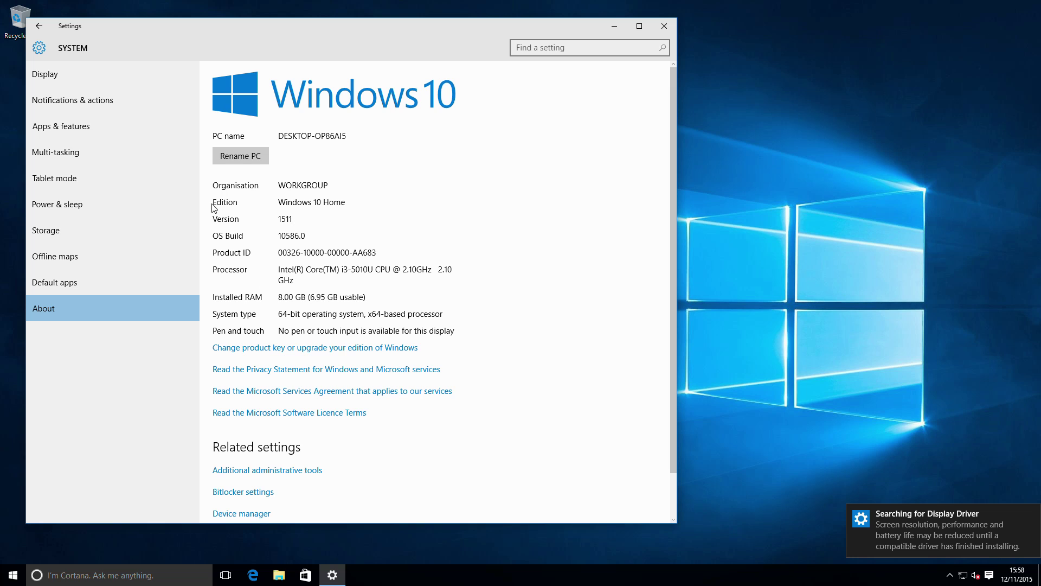
# Step: Show the Update & security Activation page reporting Windows 10 Home activated by digital entitlement
pyautogui.click(39, 26)
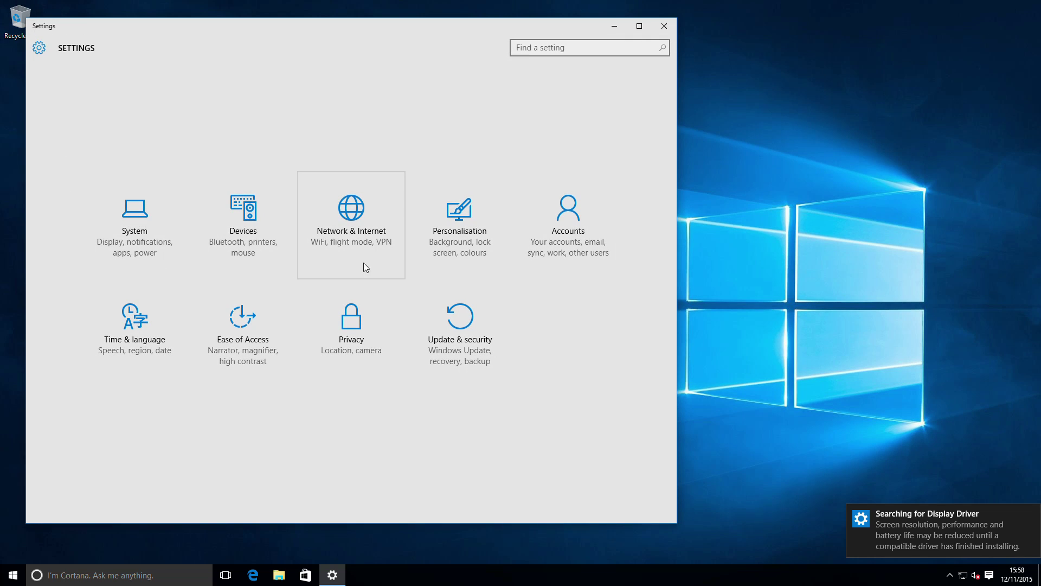
pyautogui.click(437, 330)
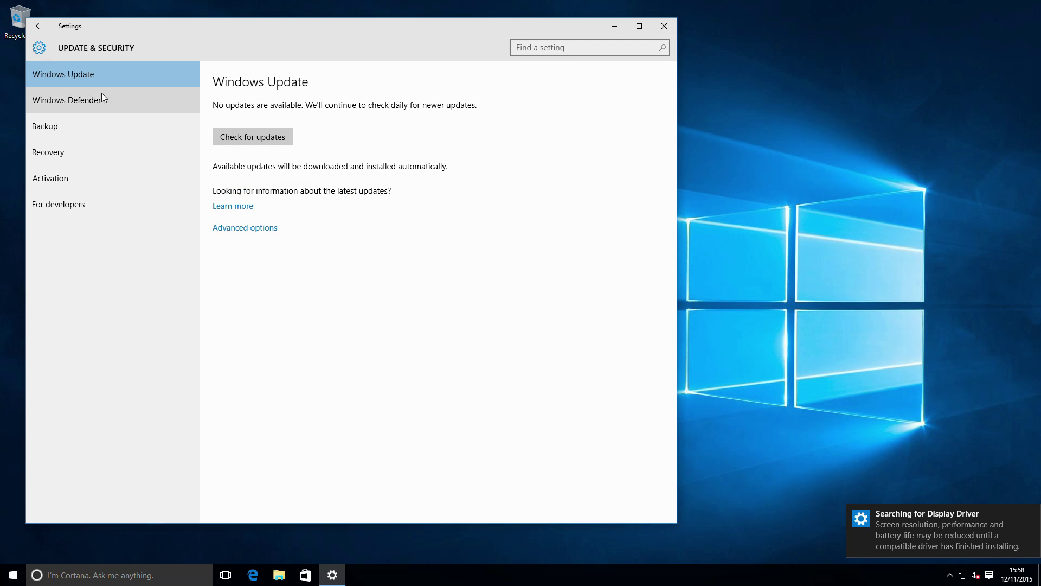
pyautogui.click(66, 179)
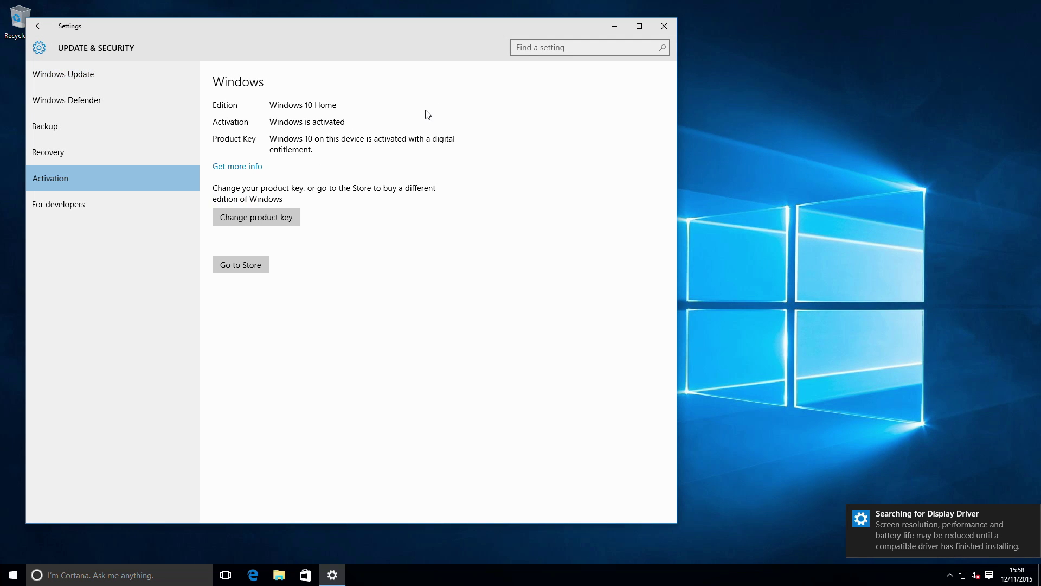